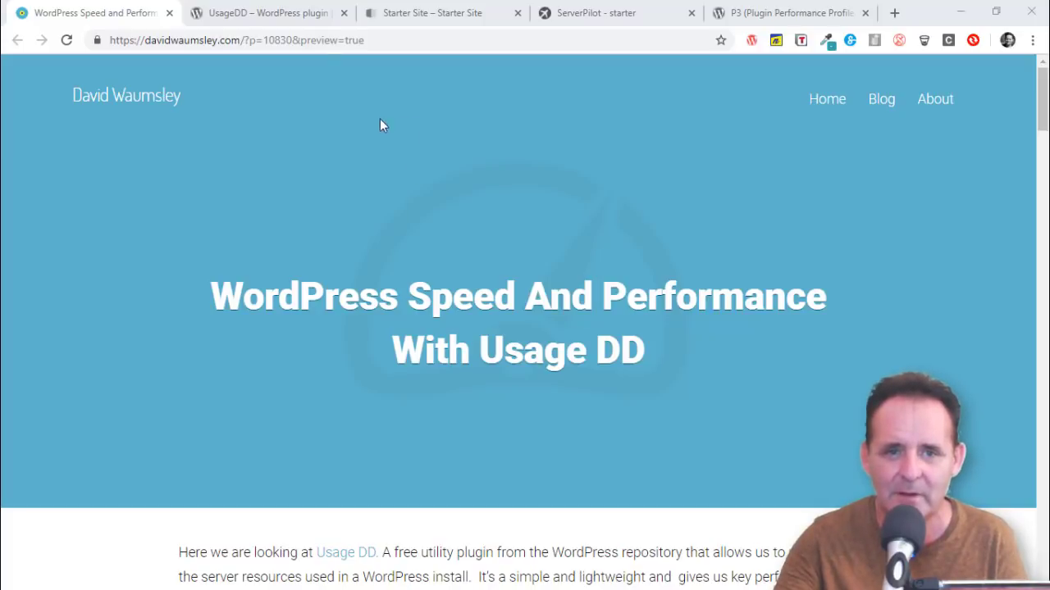
- Return the UsageDD page to its top, then display the Starter Site home page (141Q, 0.41s, 19.5M)
left_click(289, 18)
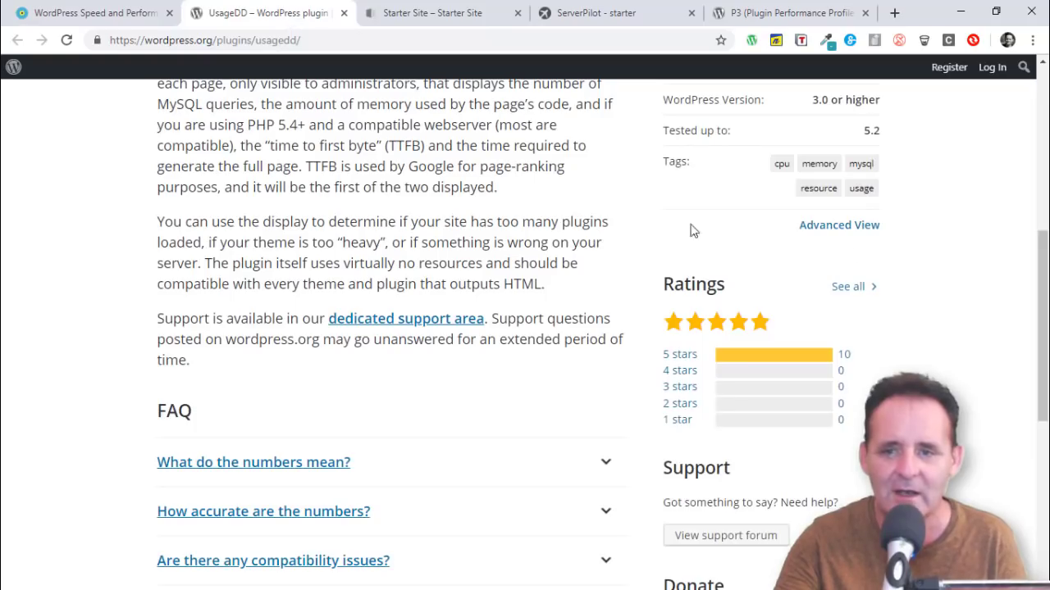
left_click_drag(1042, 257, 1021, 146)
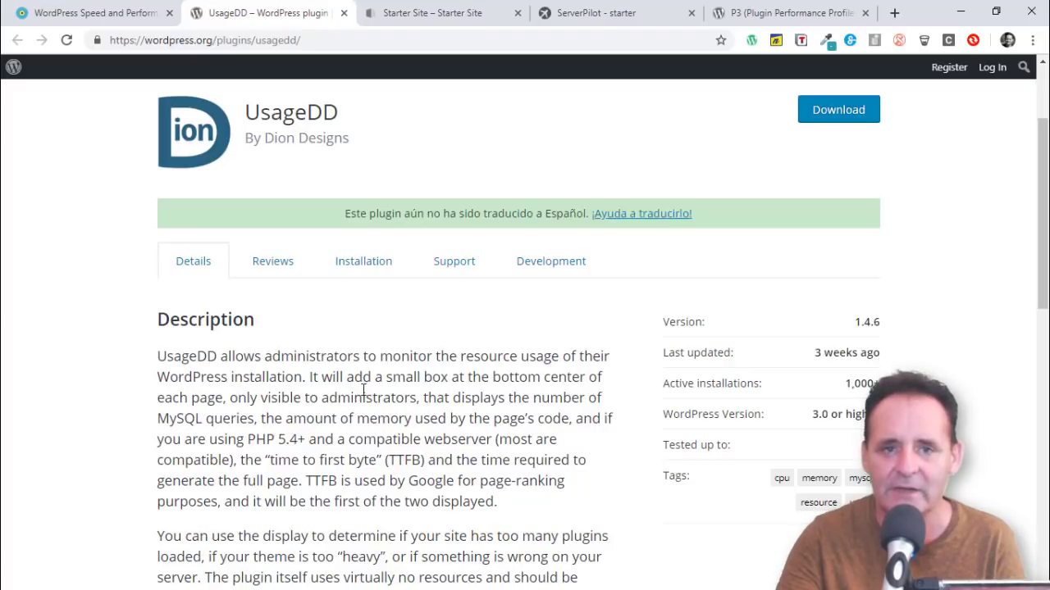
left_click(429, 15)
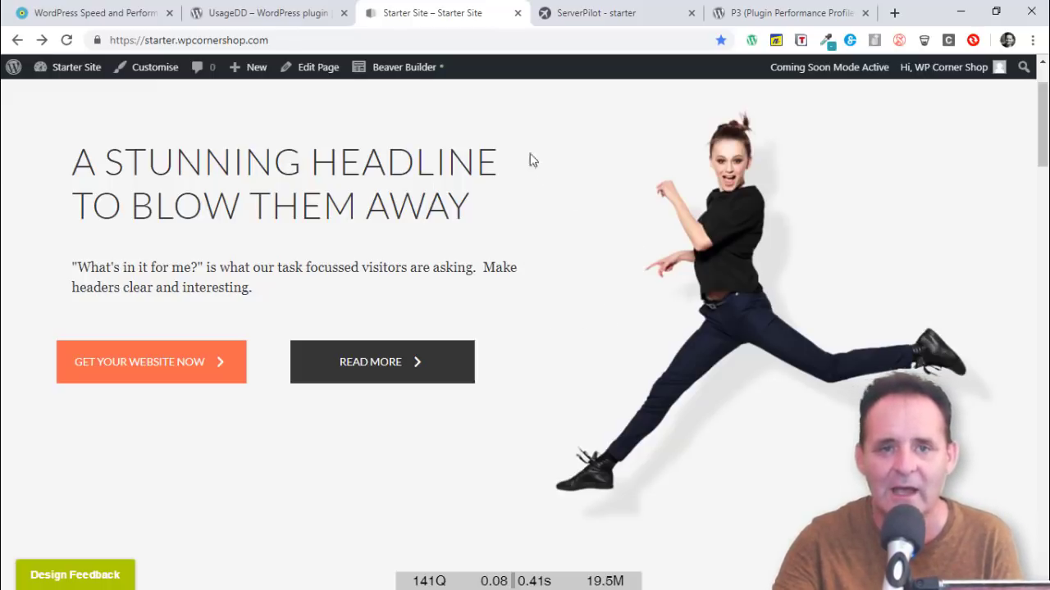
- Open the Starter Site's Home page in the admin Edit Page screen
left_click(316, 70)
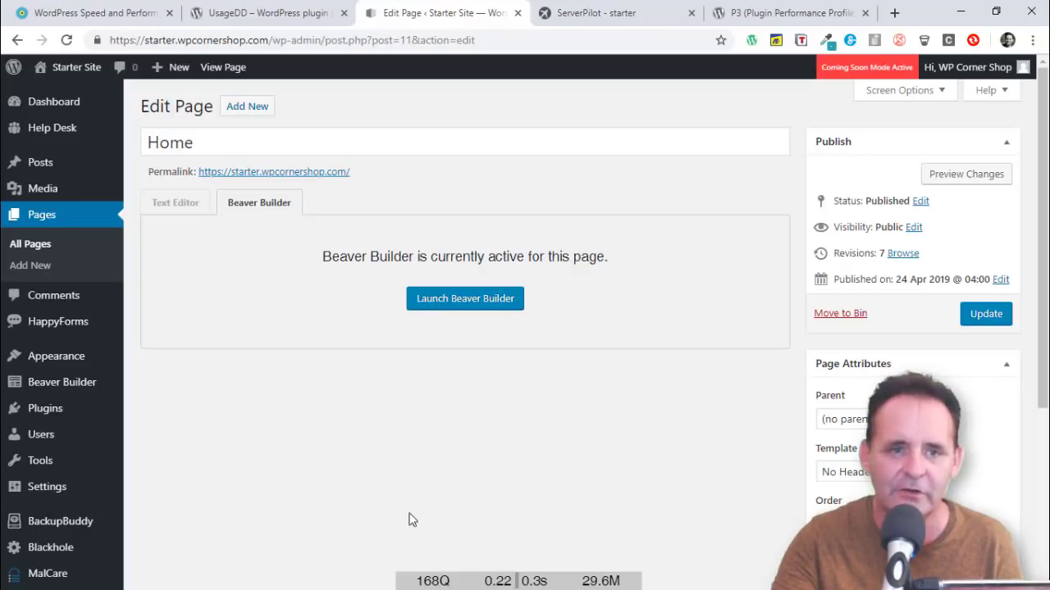
- After noting the editor's 168Q and 29.6M readings, go back to the WordPress Speed and Performance article
left_click(123, 15)
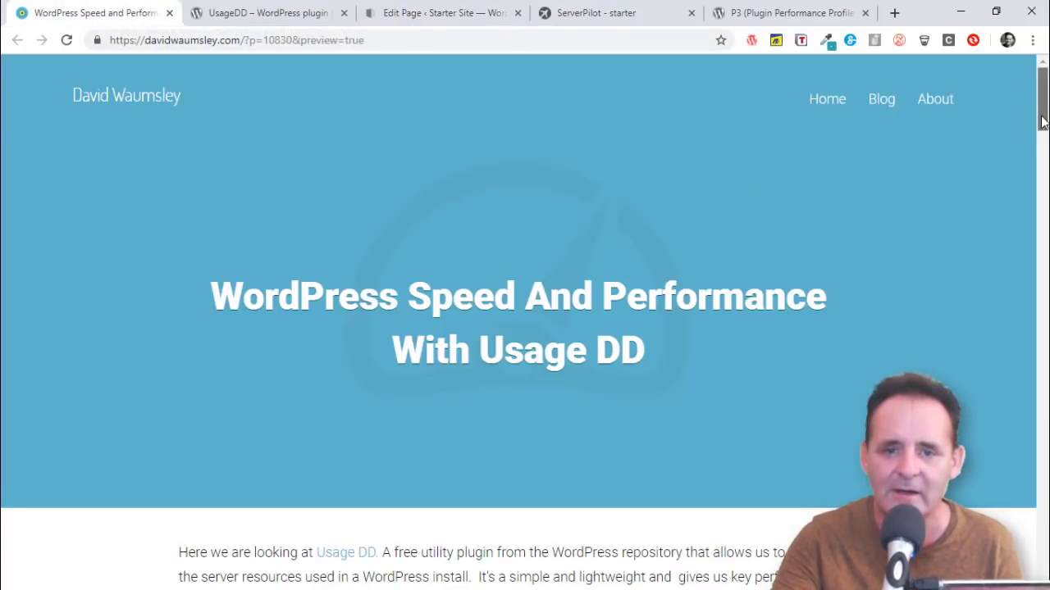
- Scroll the article down to the diagram labelling 22Q, 0.01, 0.05s and 2.59M
left_click_drag(1042, 121, 1041, 205)
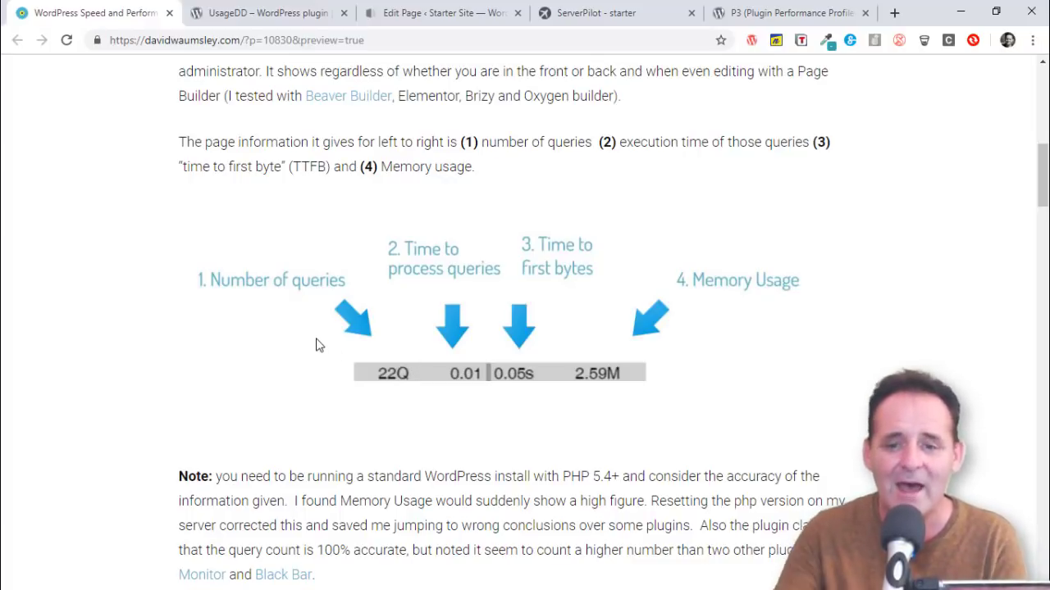
left_click_drag(1044, 193, 1045, 205)
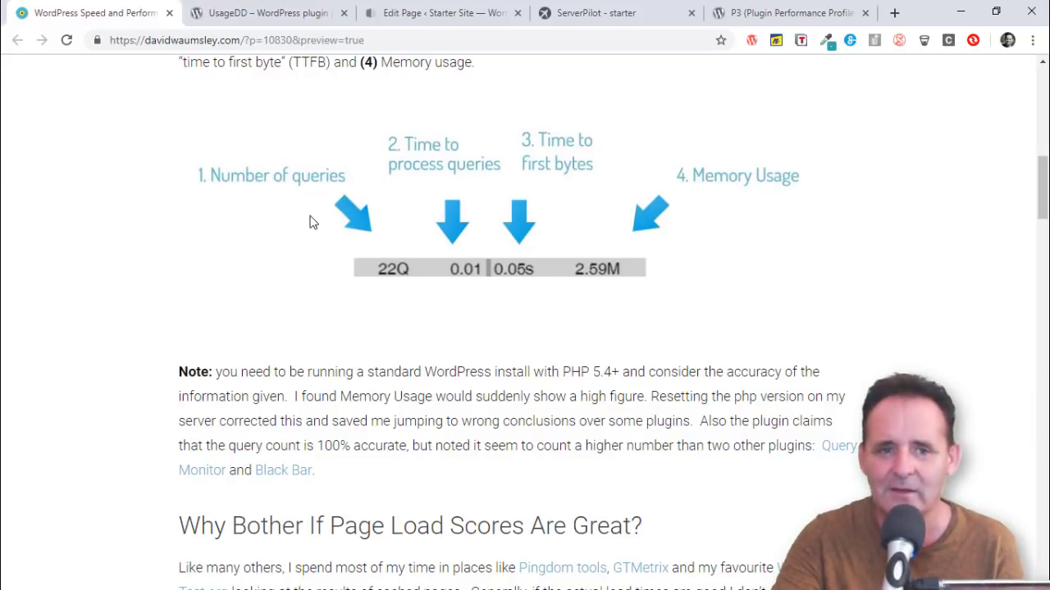
- On the UsageDD plugin page, expand the FAQ answer to 'What do the numbers mean?'
left_click(251, 14)
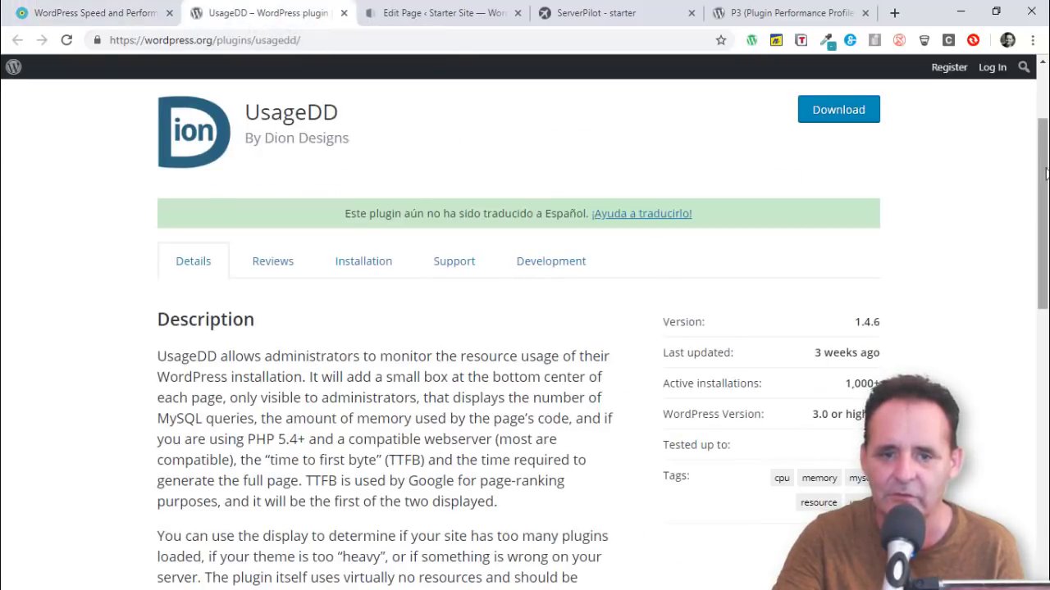
scroll(1043, 177, "down", 1)
scroll(1046, 176, "down", 5)
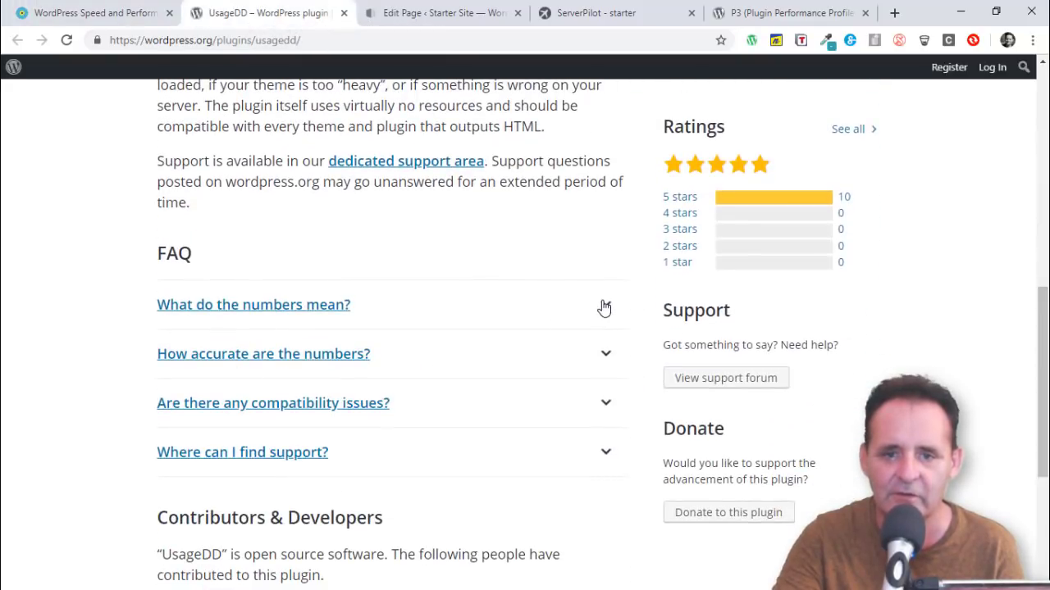
left_click(604, 307)
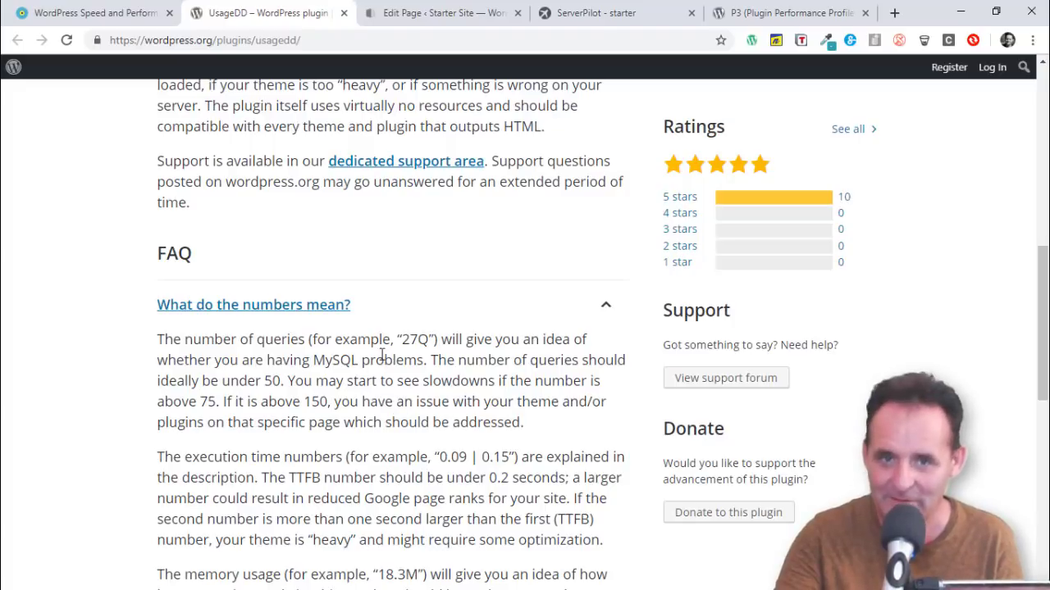
left_click(112, 13)
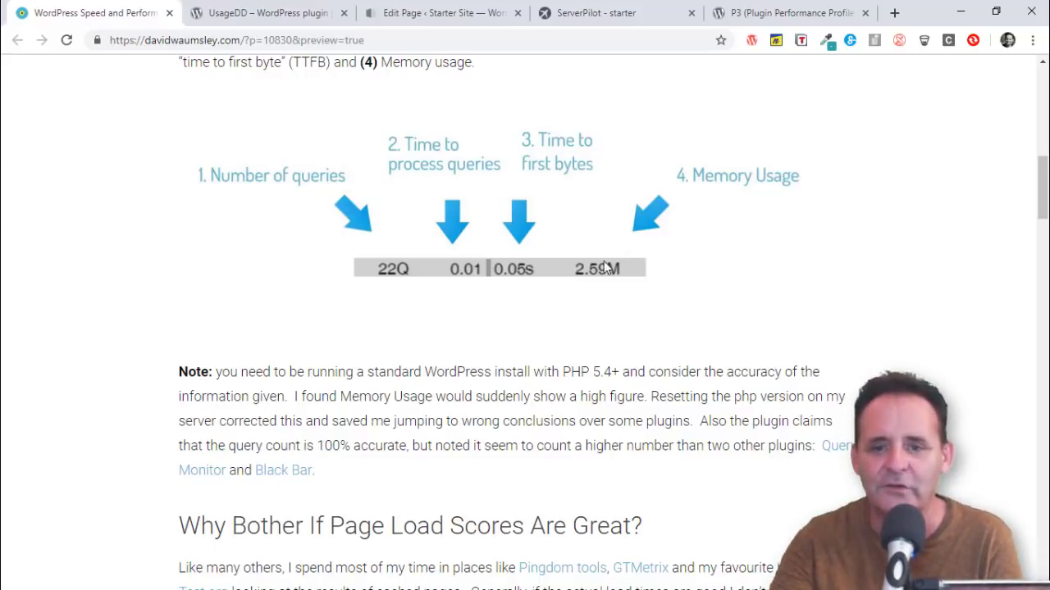
left_click(596, 16)
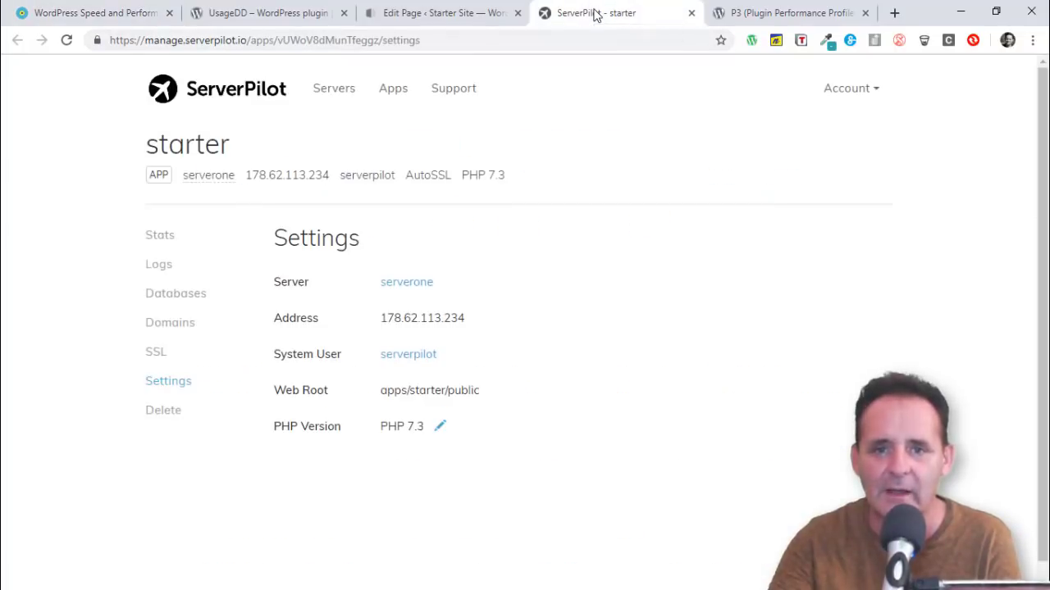
left_click(466, 14)
left_click(281, 18)
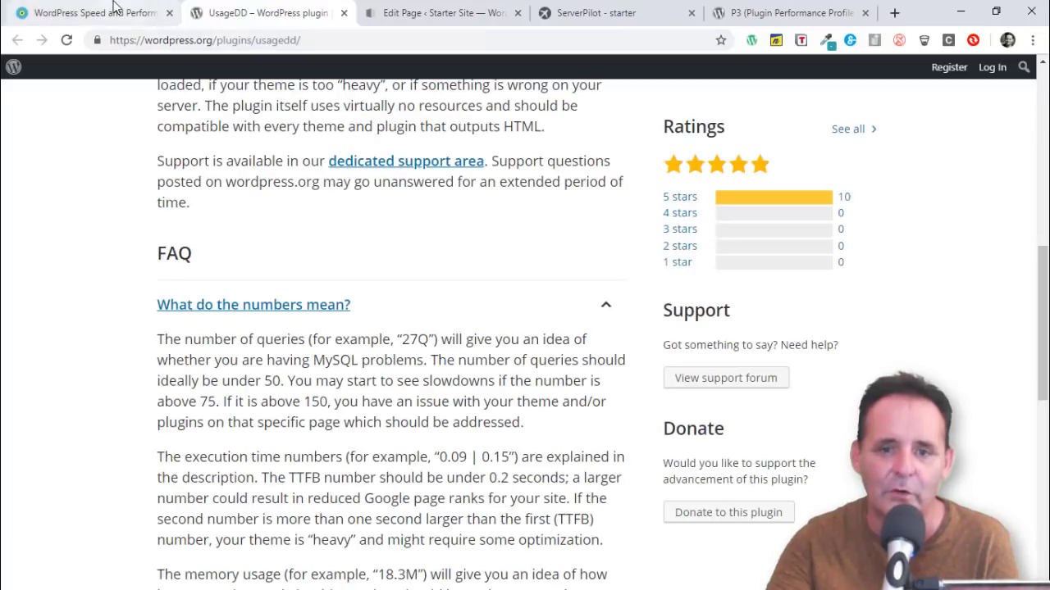
left_click(115, 8)
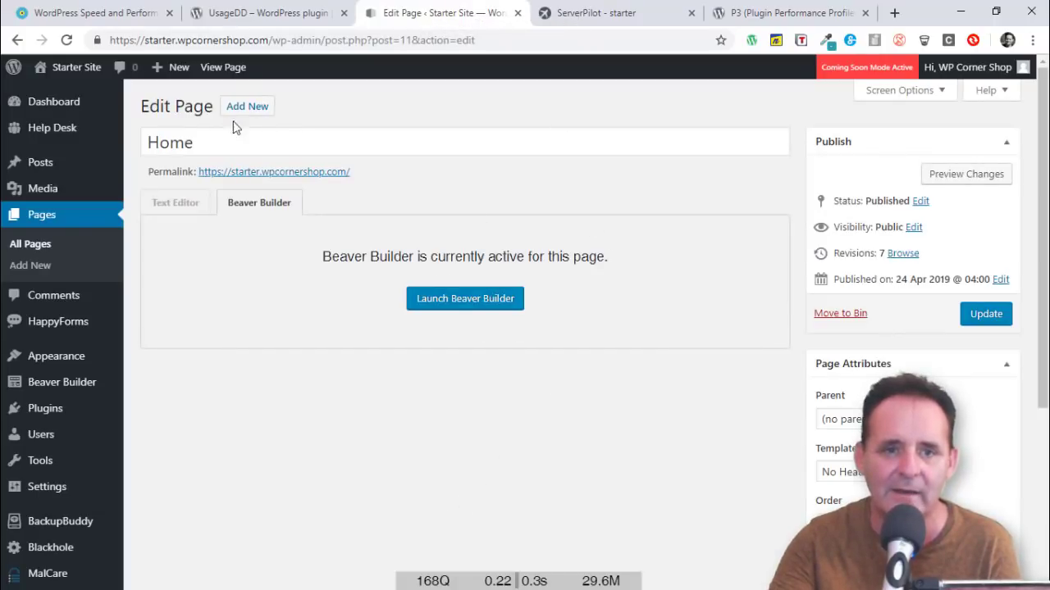
- View the Home page from the admin bar and scroll through it, reading 149Q, 0.54s, 19.7M
left_click(220, 69)
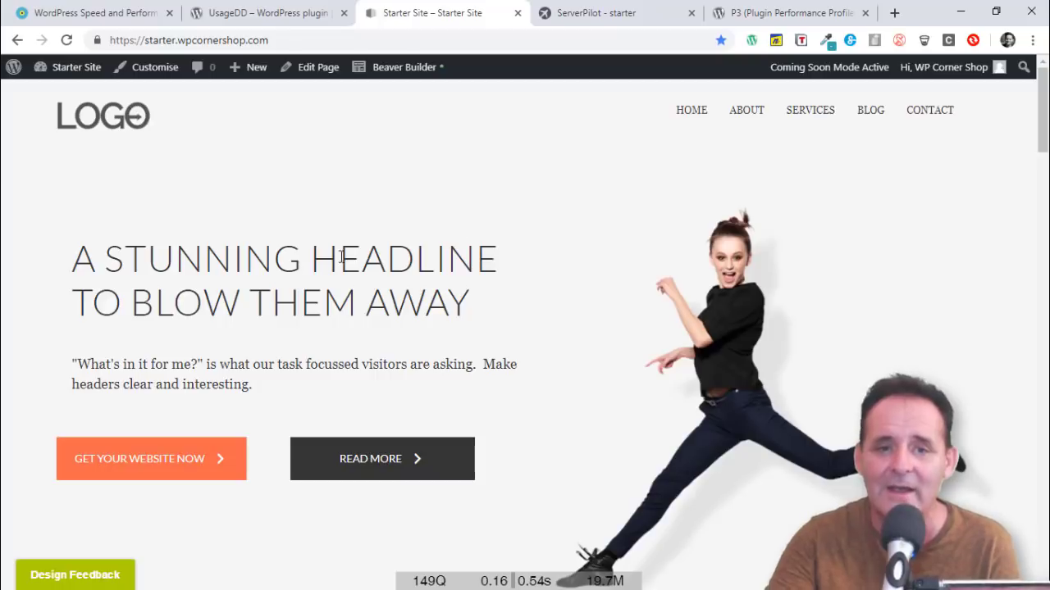
left_click(1045, 268)
scroll(1044, 268, "down", 15)
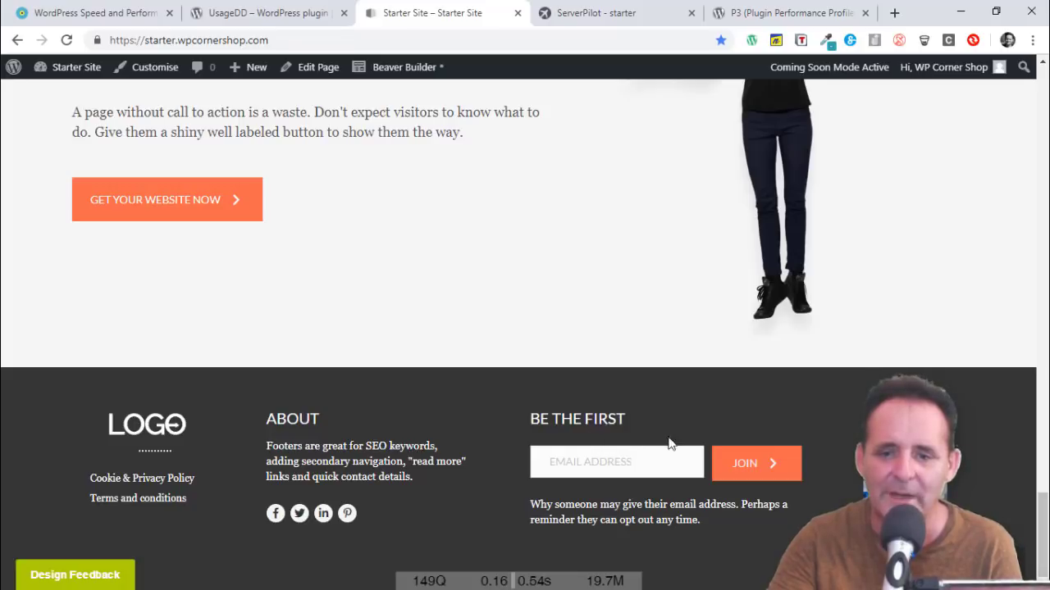
left_click_drag(1044, 533, 1019, 87)
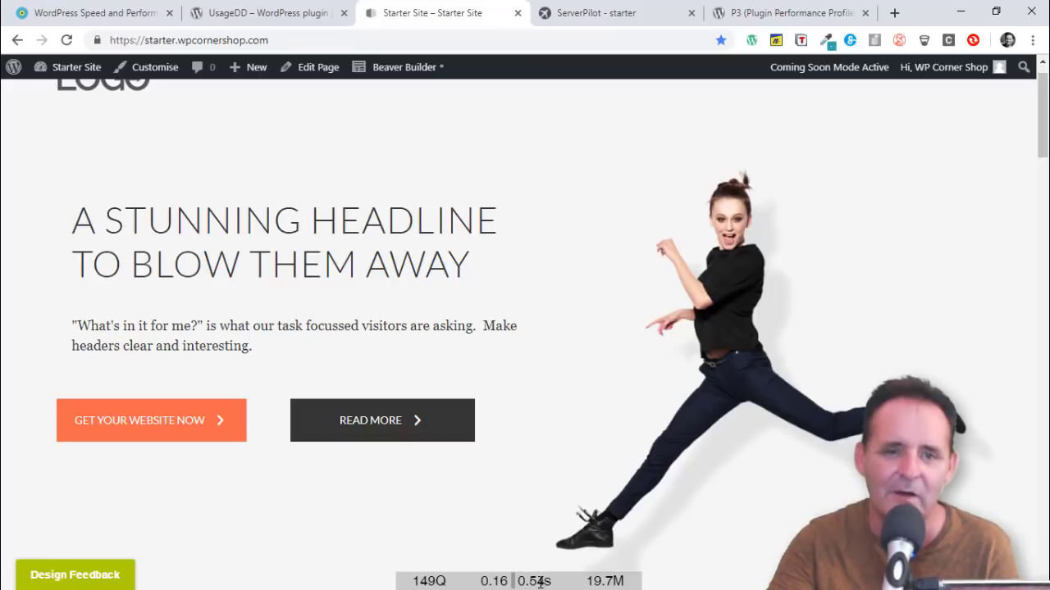
- Reload the home page for new UsageDD readings of 141Q, 0.1, 0.42s and 19.5M
left_click(67, 40)
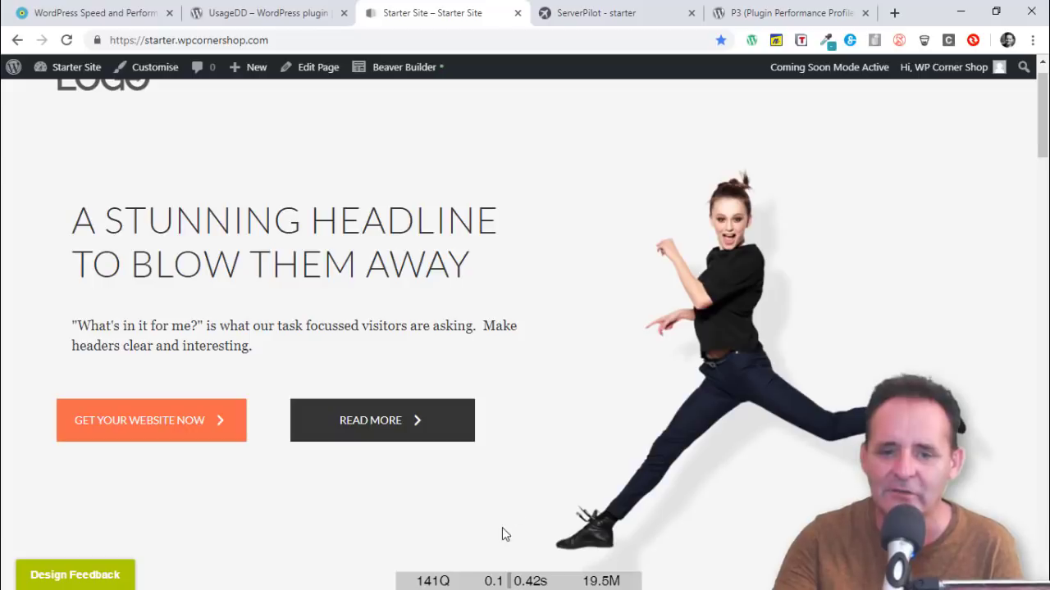
scroll(722, 254, "up", 2)
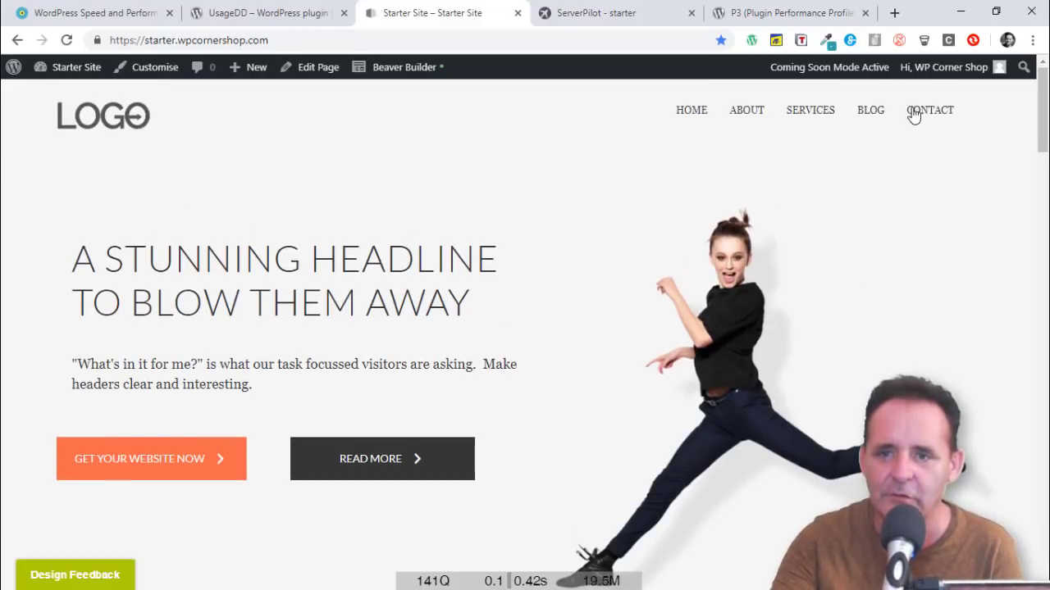
- Go to the CONTACT page, scroll to the form, and reload it (76Q, 0.25s, 21.2M)
left_click(924, 116)
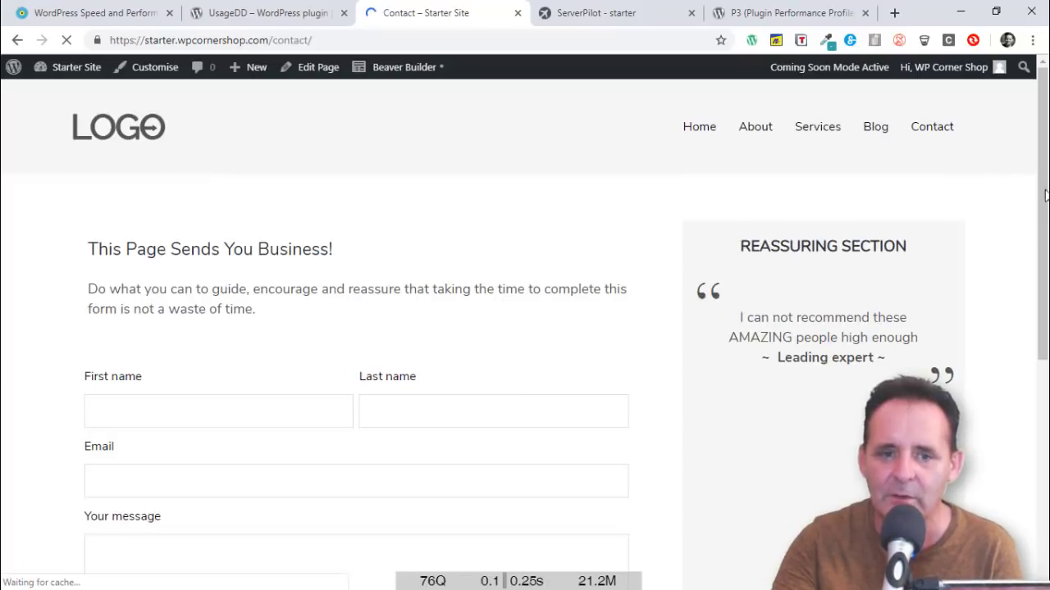
left_click_drag(1046, 201, 1046, 283)
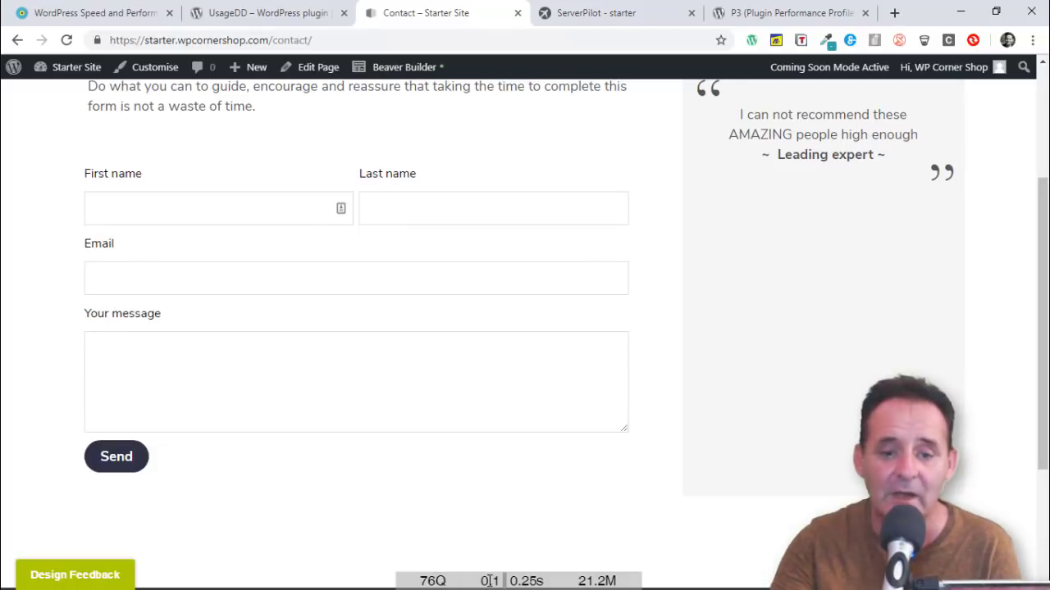
left_click(65, 41)
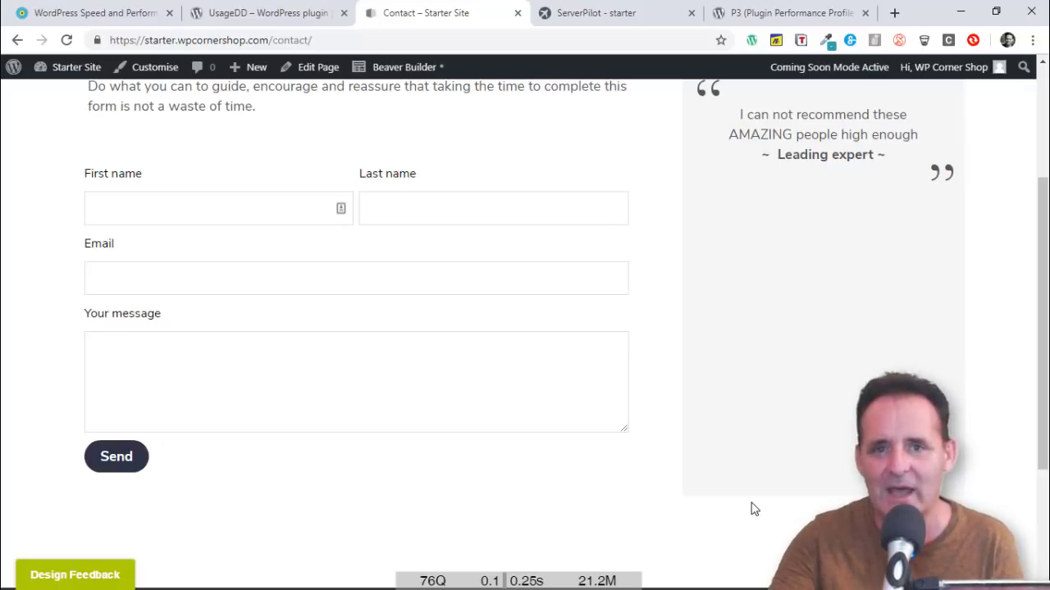
- Switch to the P3 (Plugin Performance Profiler) page and scroll down to its Description section
left_click(780, 13)
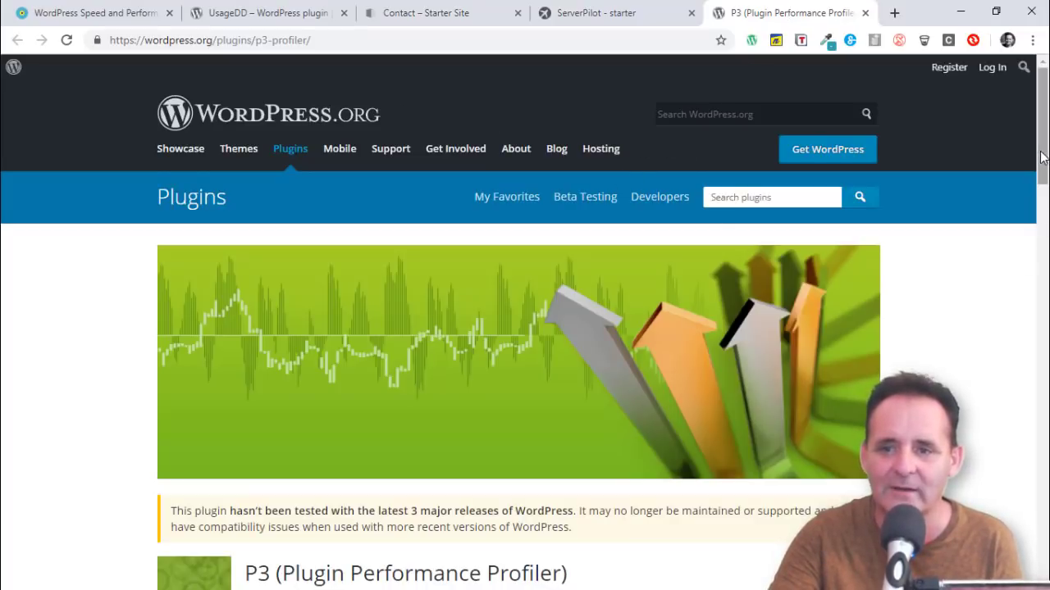
scroll(1039, 197, "down", 2)
left_click_drag(1041, 200, 1039, 207)
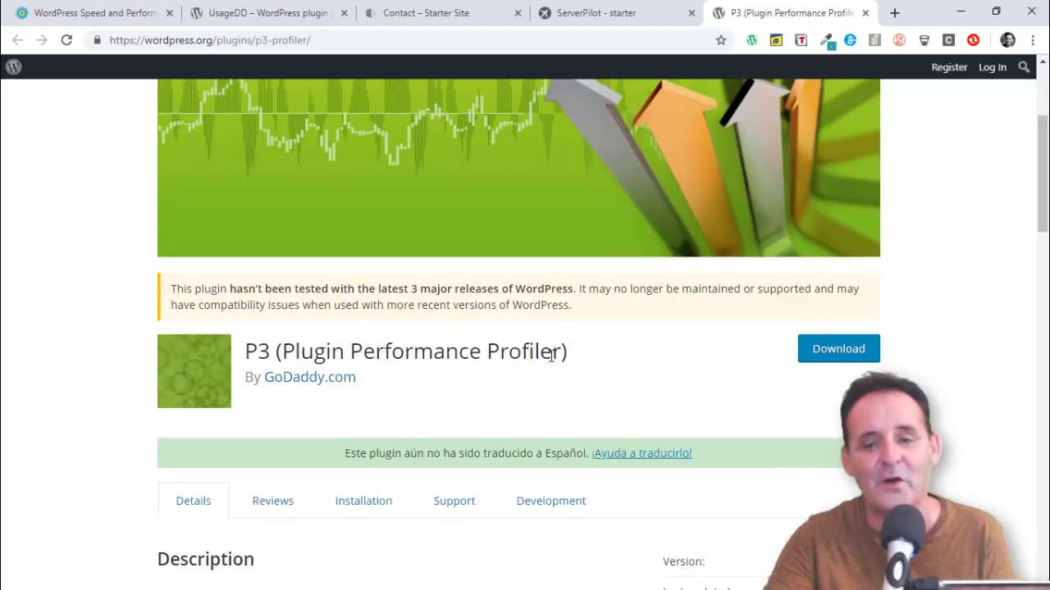
scroll(1042, 250, "down", 1)
scroll(1042, 250, "down", 3)
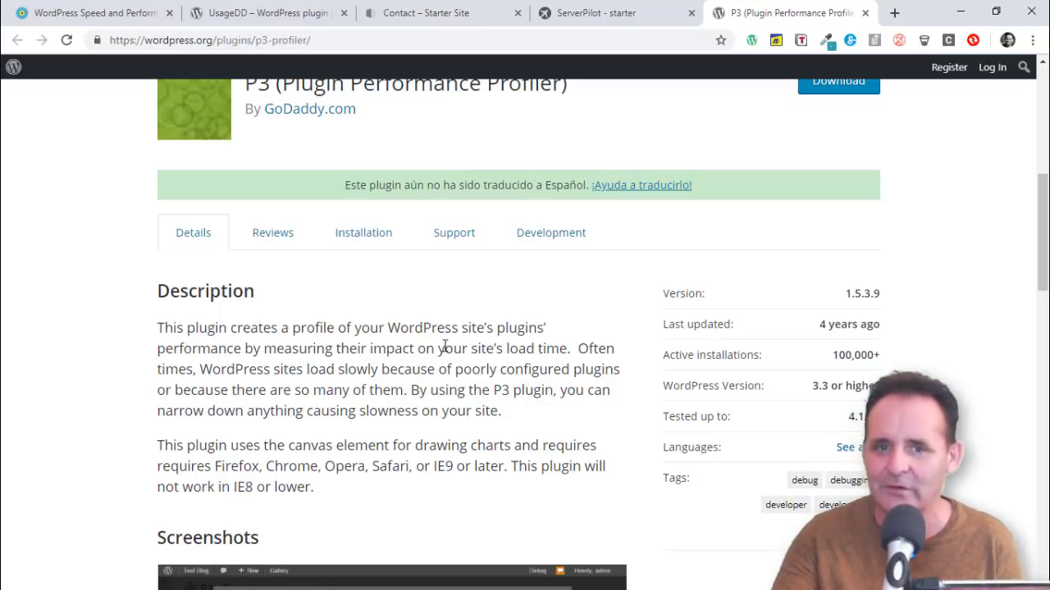
scroll(319, 408, "up", 5)
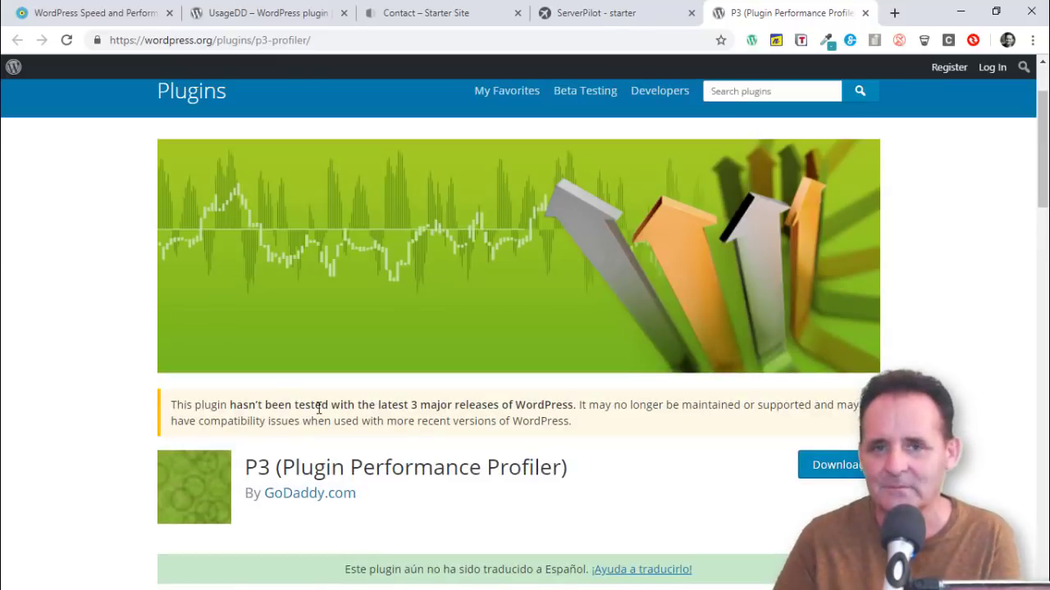